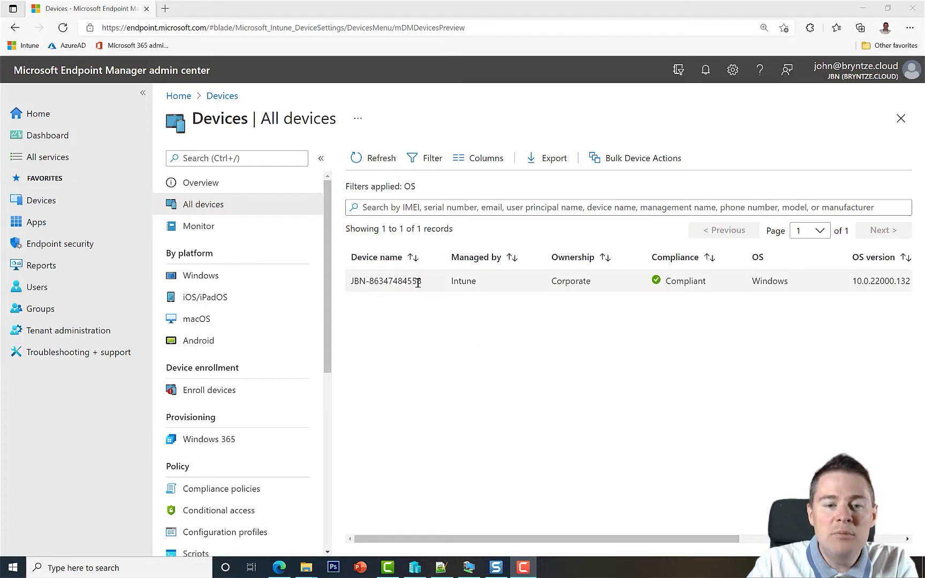
pyautogui.click(381, 281)
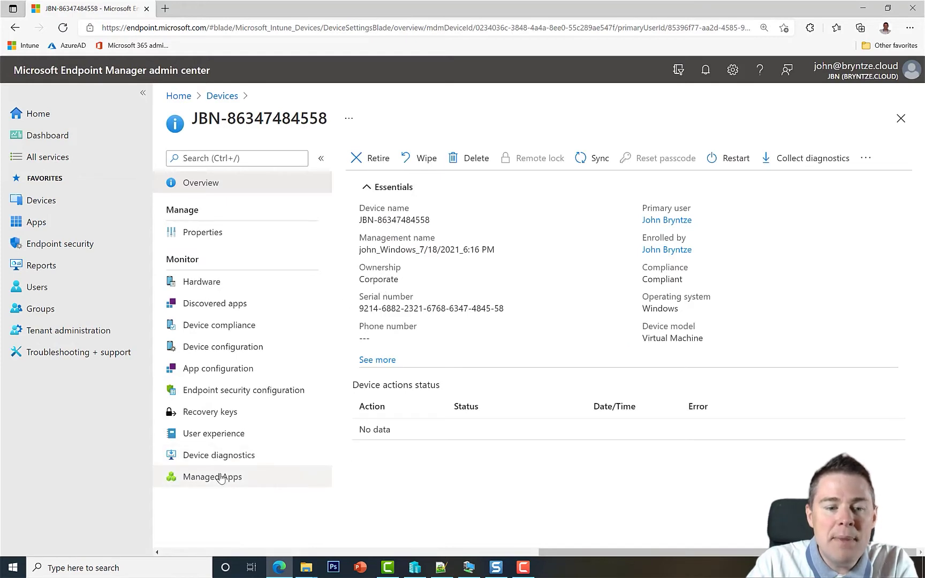
pyautogui.click(219, 482)
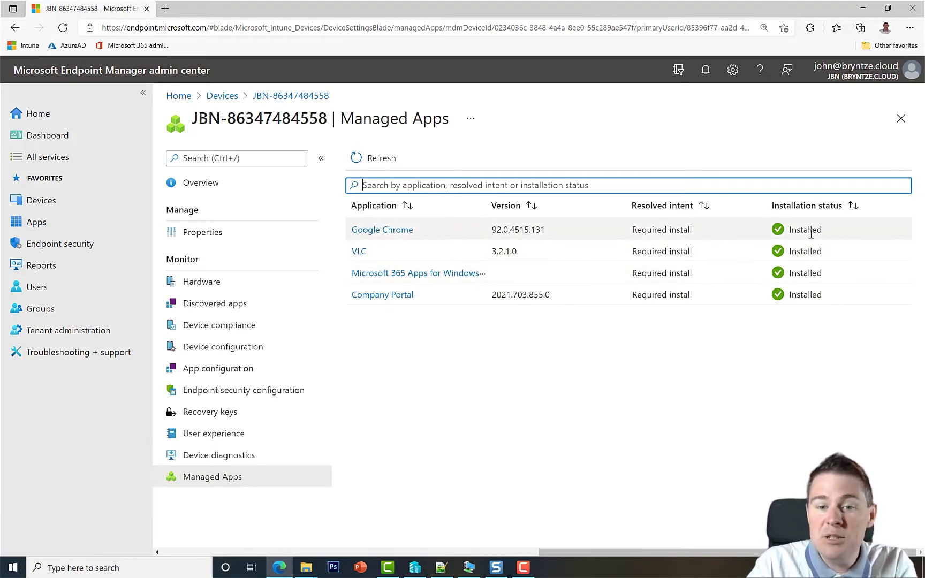
pyautogui.click(391, 231)
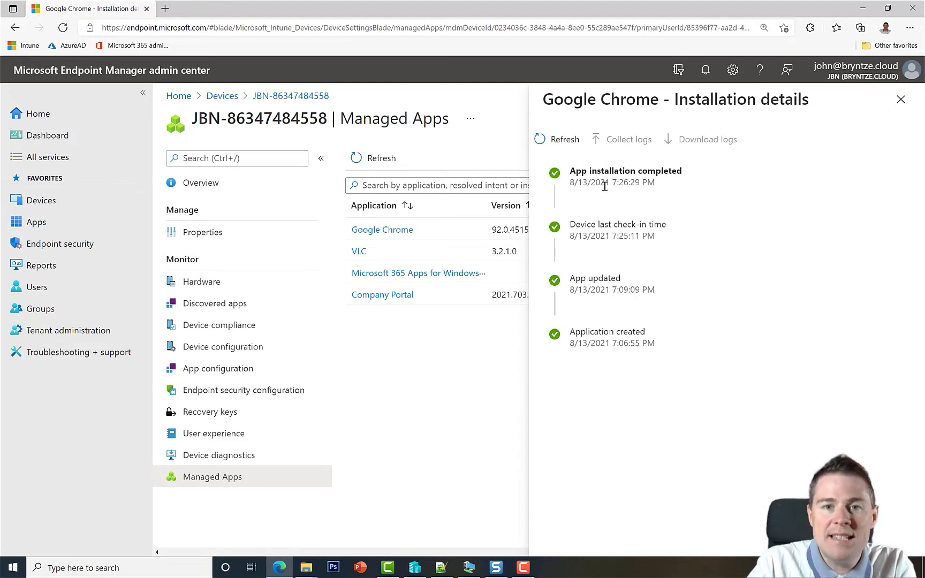
pyautogui.click(470, 568)
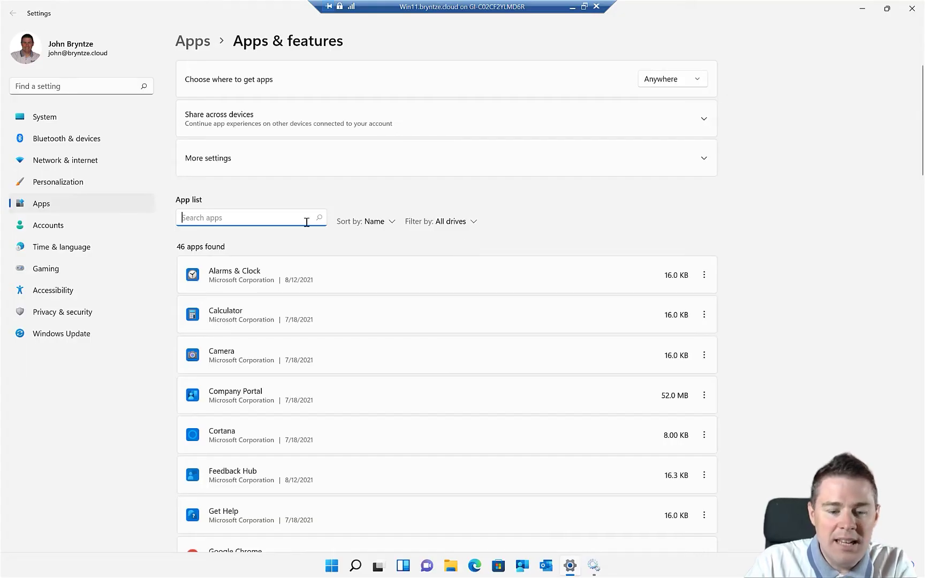
# - Filter the Settings app list by 'chrom', then launch Google Chrome from Start search 'chr' and close it
pyautogui.write('chrom')
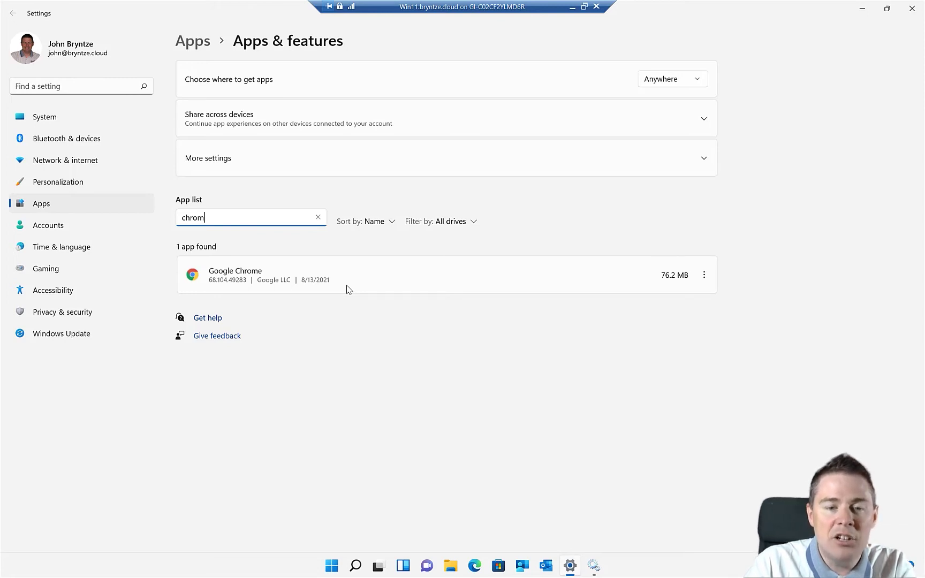
pyautogui.press('super')
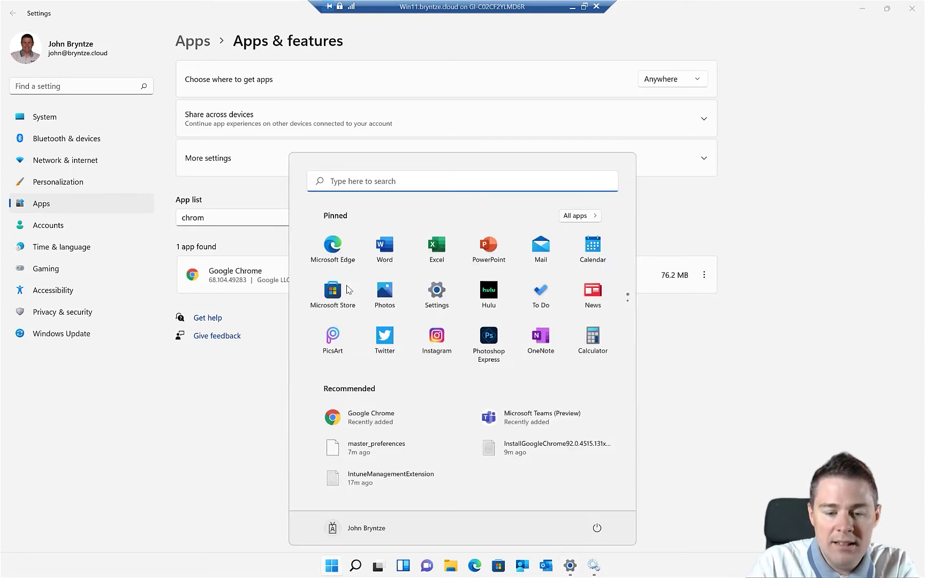
pyautogui.write('chr')
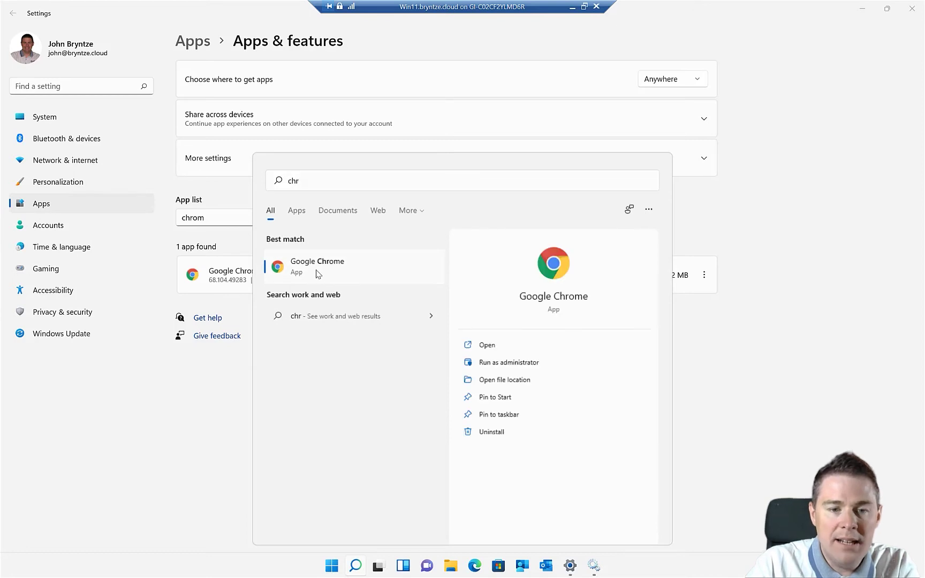
pyautogui.click(317, 274)
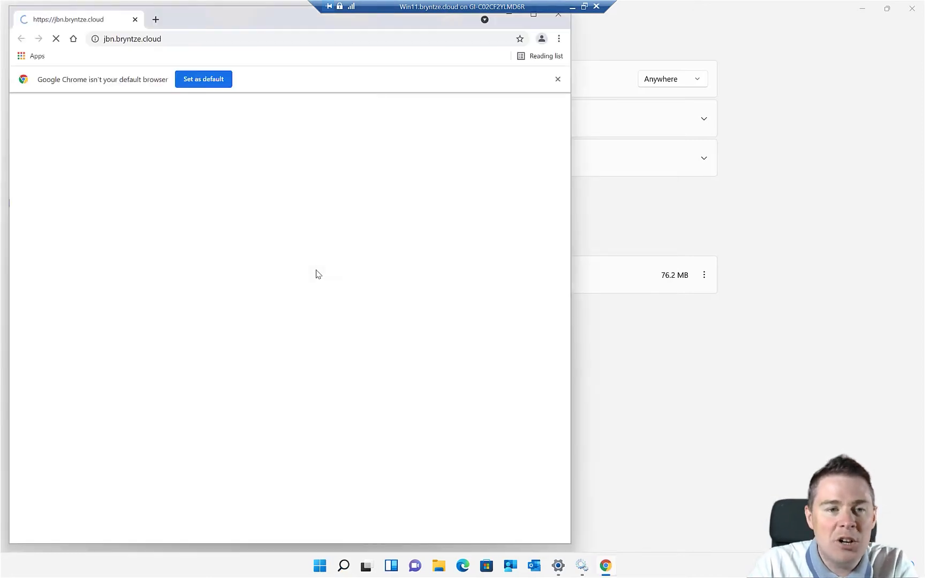
pyautogui.click(173, 39)
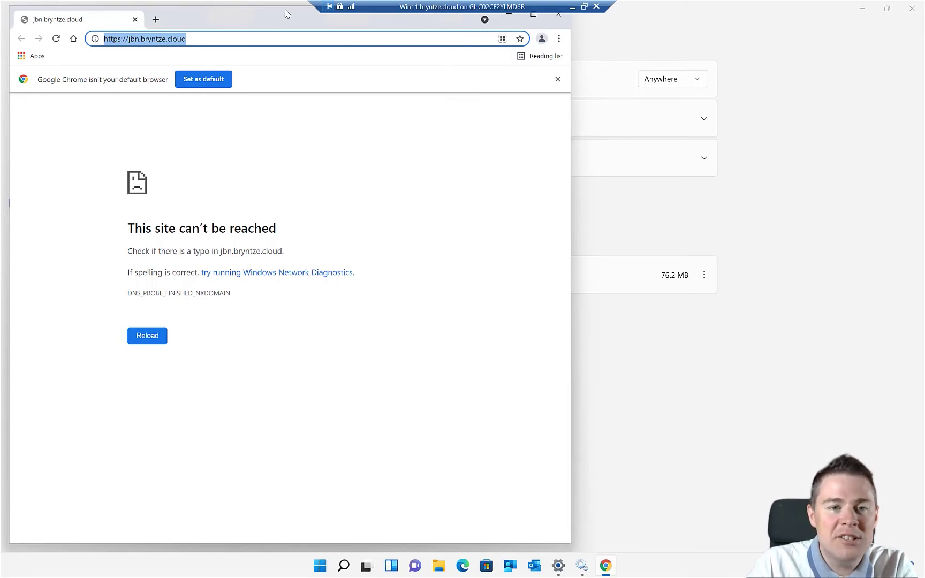
pyautogui.moveTo(285, 10); pyautogui.dragTo(289, 74)
pyautogui.click(563, 77)
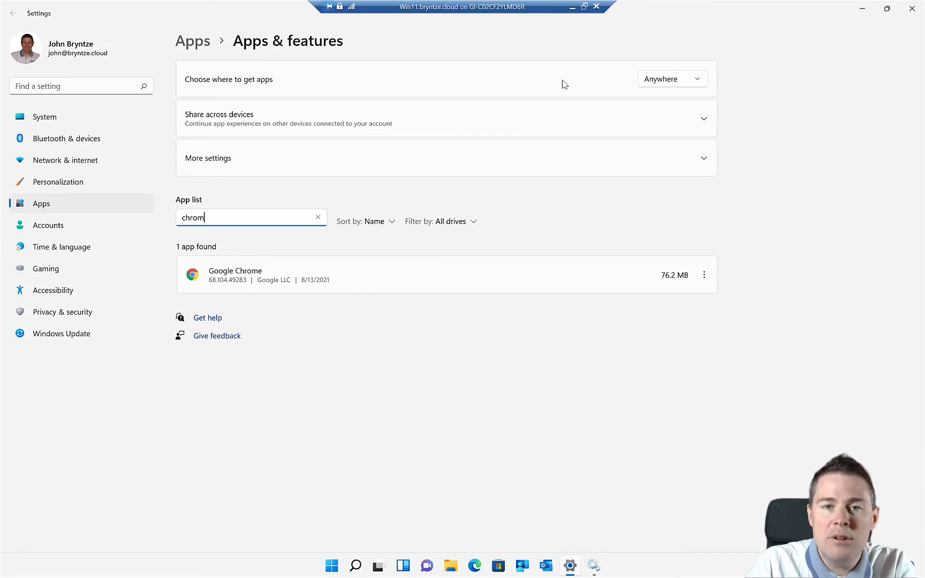
# - Browse to C:\ProgramData\JBNLogs and open the InstallGoogleChrome92.0.4515.131x64 log in Notepad
pyautogui.click(449, 566)
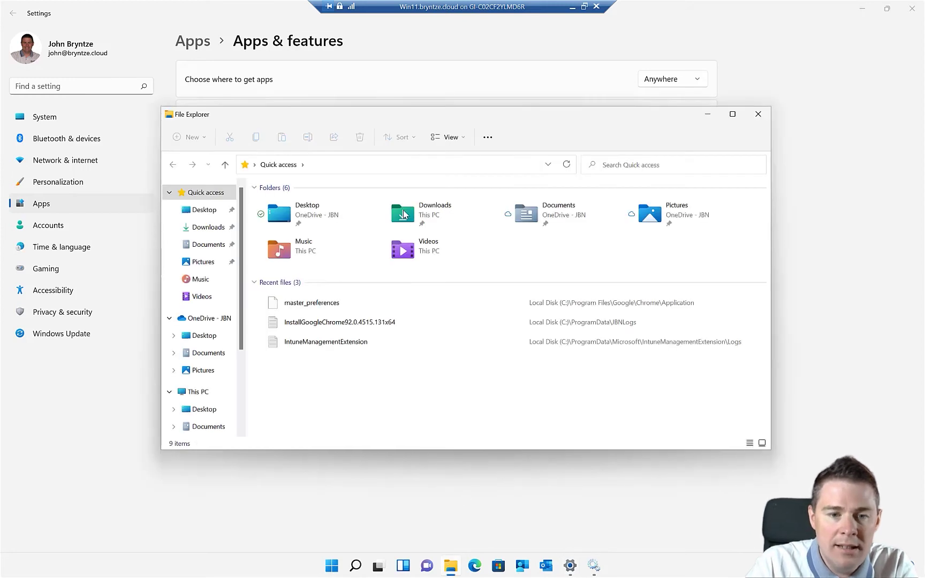
pyautogui.click(323, 170)
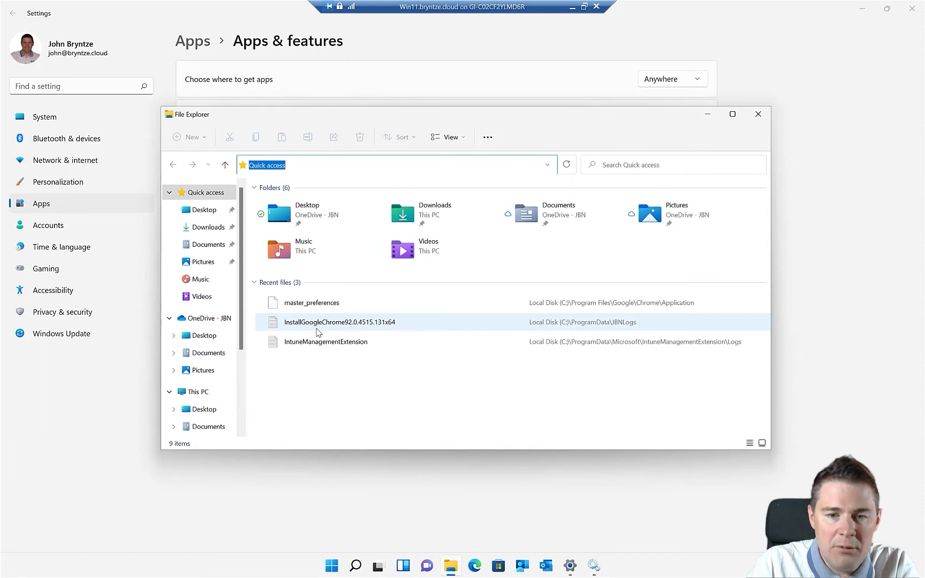
pyautogui.write('c')
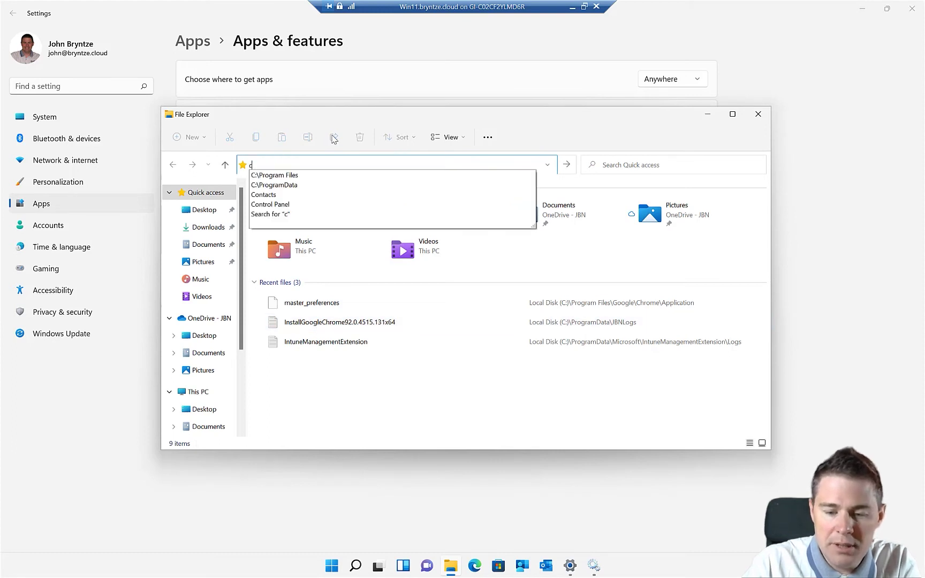
pyautogui.write(':\\programda')
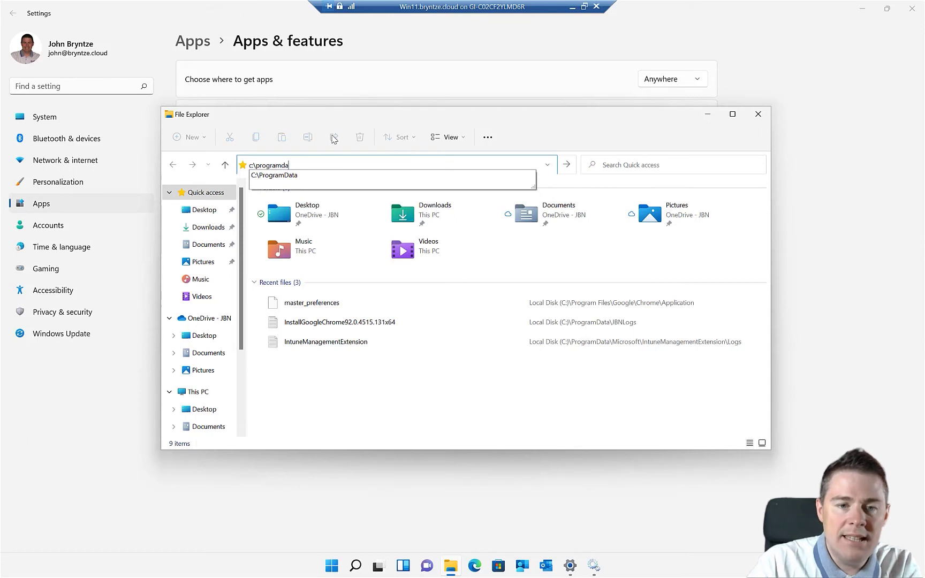
pyautogui.press('Down')
pyautogui.press('Return')
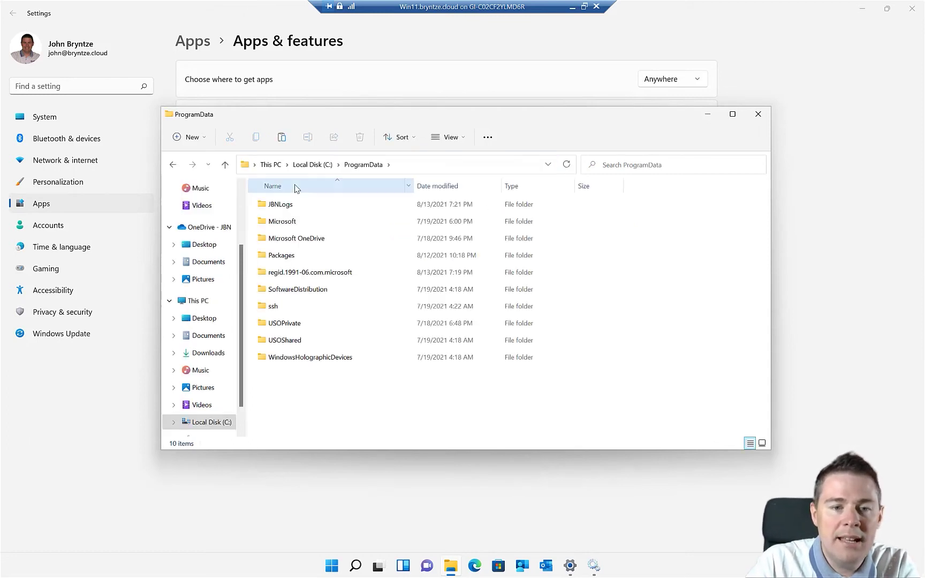
pyautogui.doubleClick(281, 205)
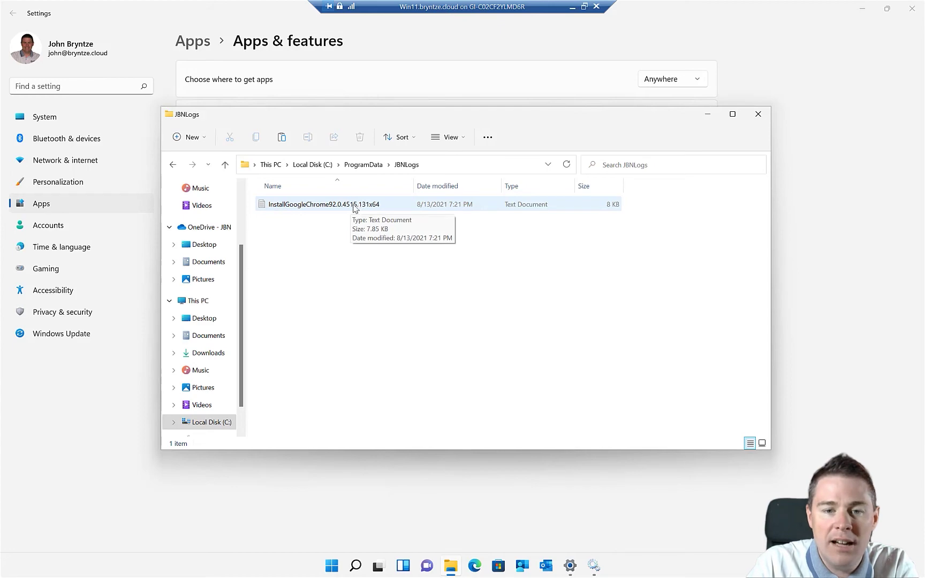
pyautogui.doubleClick(350, 208)
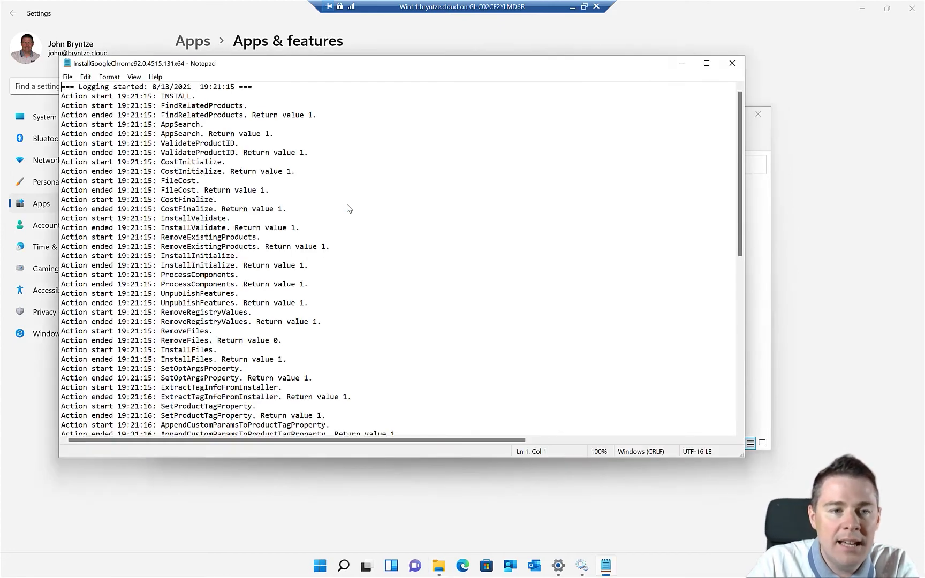
# - Zoom the Notepad log text in twice to 120%
pyautogui.click(134, 78)
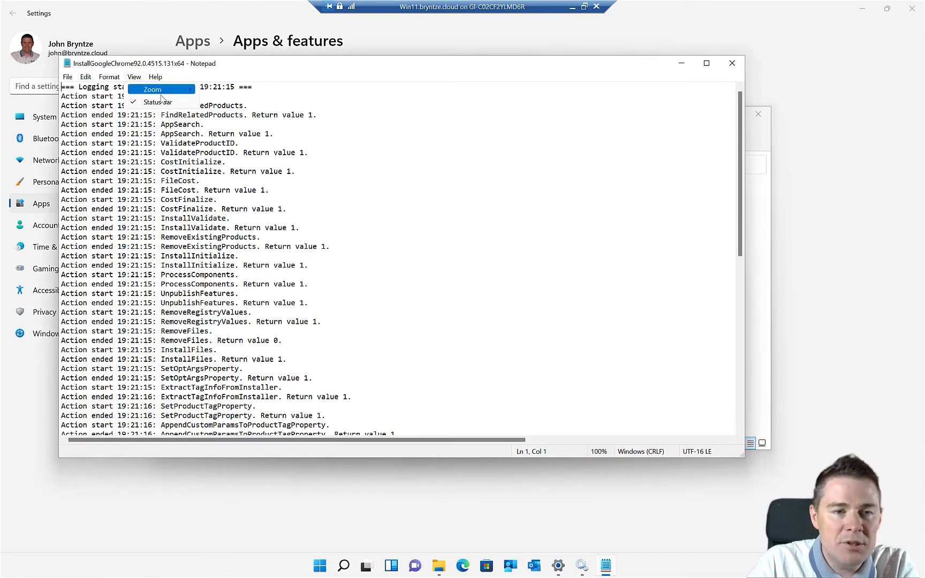
pyautogui.moveTo(152, 90)
pyautogui.click(213, 91)
pyautogui.click(133, 78)
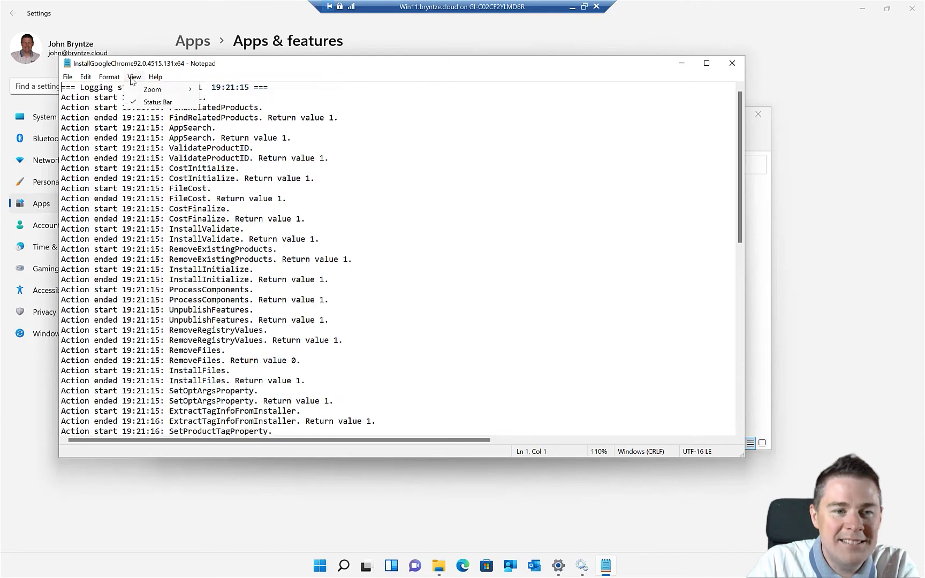
pyautogui.click(215, 92)
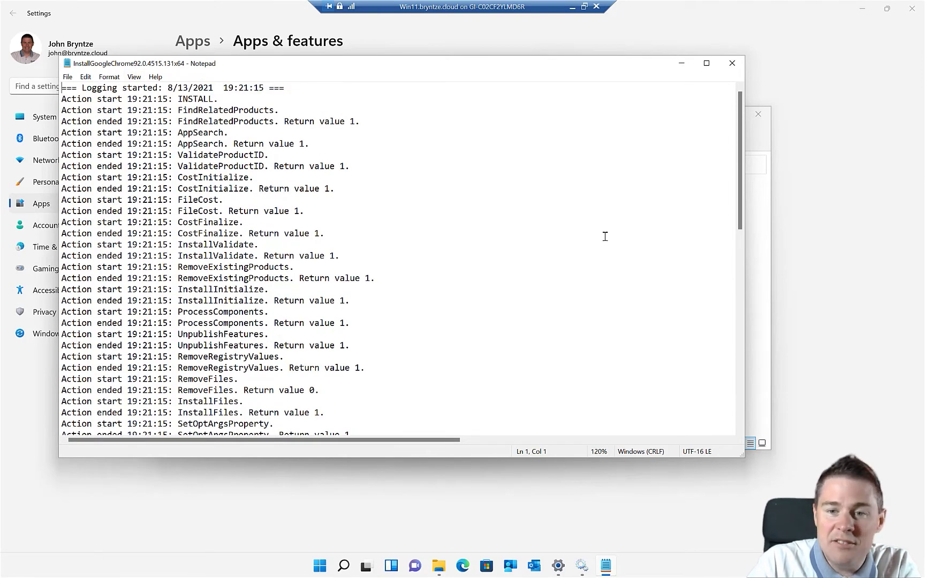
# - Scroll to the log's last line, select the success status 0, then close Notepad
pyautogui.moveTo(739, 166); pyautogui.dragTo(723, 382)
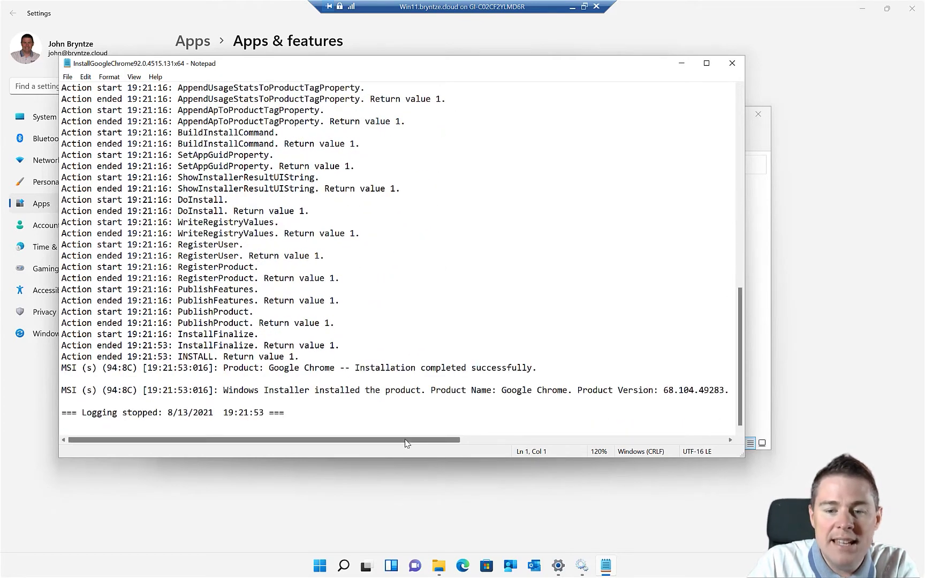
pyautogui.moveTo(407, 440); pyautogui.dragTo(734, 450)
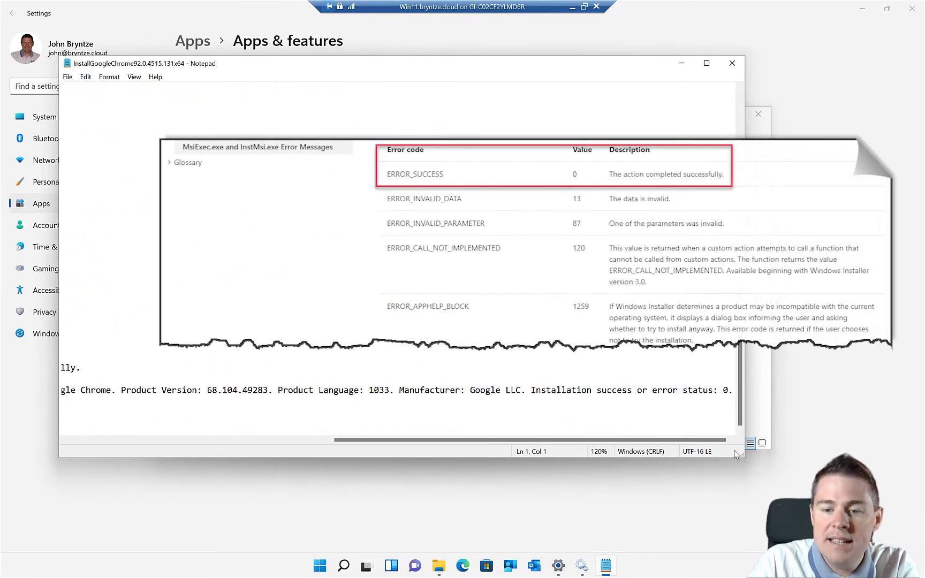
pyautogui.doubleClick(724, 390)
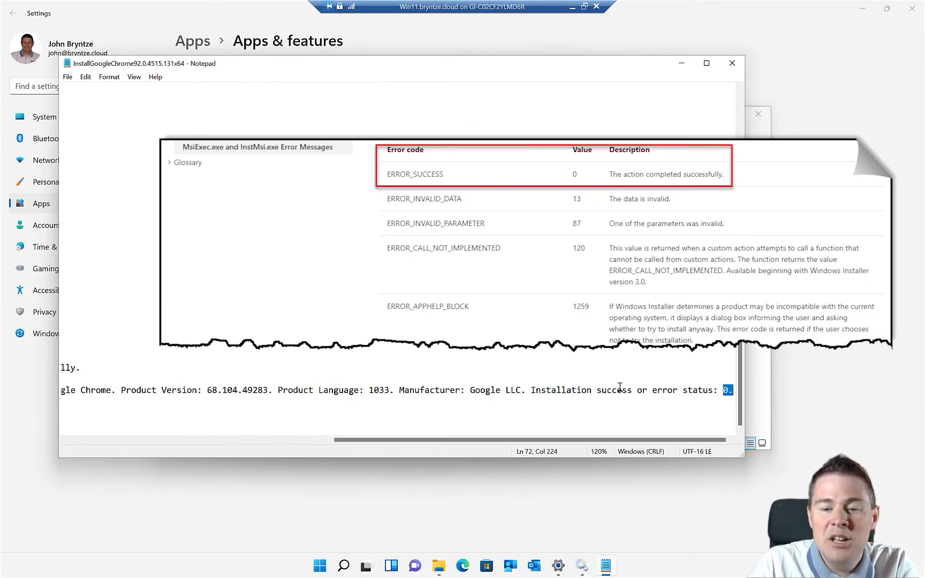
pyautogui.click(732, 64)
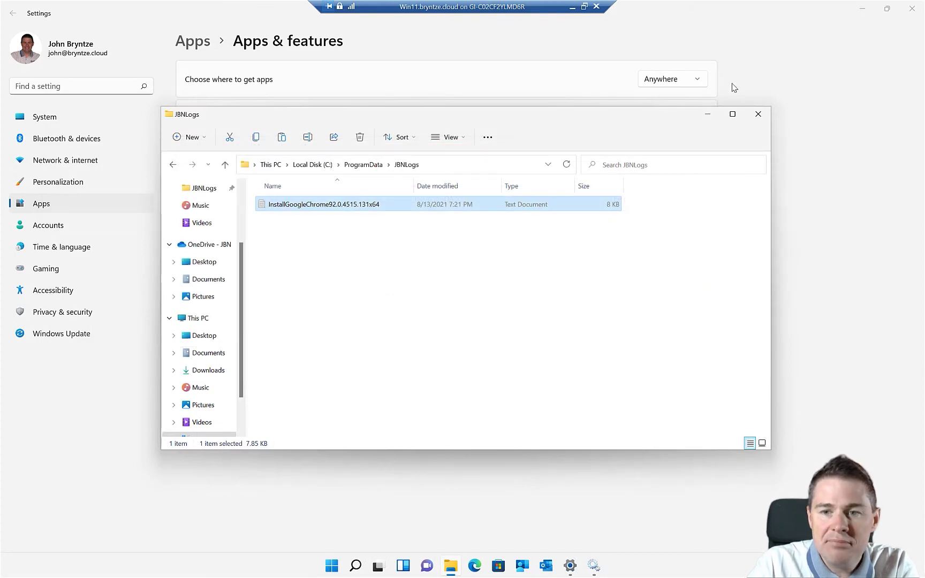
# - Close the JBNLogs File Explorer window
pyautogui.click(758, 114)
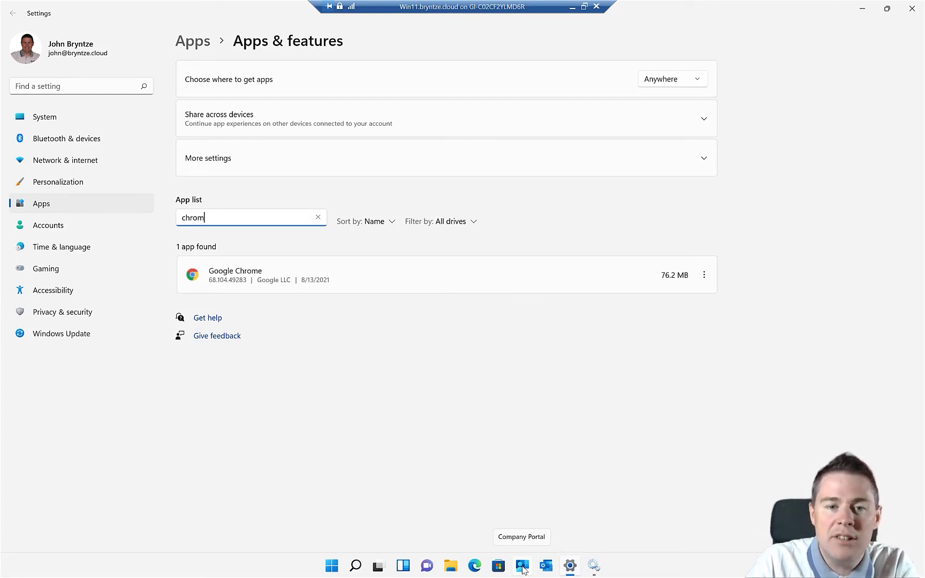
# - Open Company Portal's Apps > Downloads & updates, listing Company Portal and VLC as installed
pyautogui.click(523, 567)
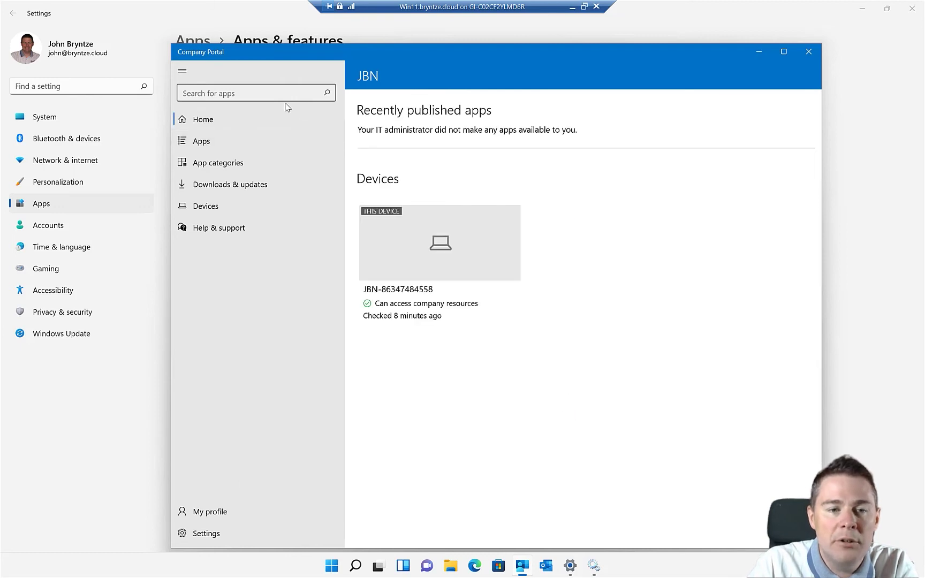
pyautogui.click(203, 140)
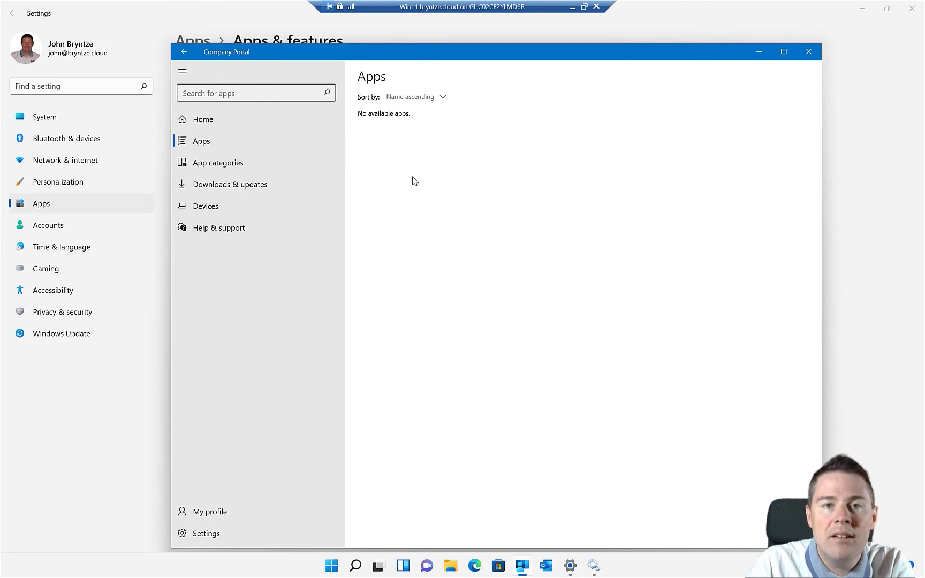
pyautogui.click(226, 187)
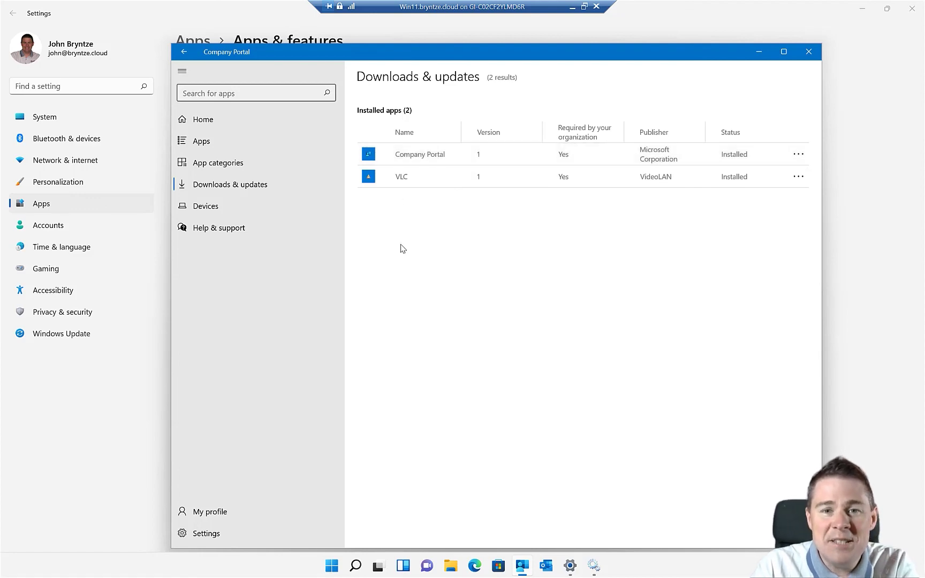
# - Minimize the remote desktop session to return to Chrome's completed installation details
pyautogui.click(572, 7)
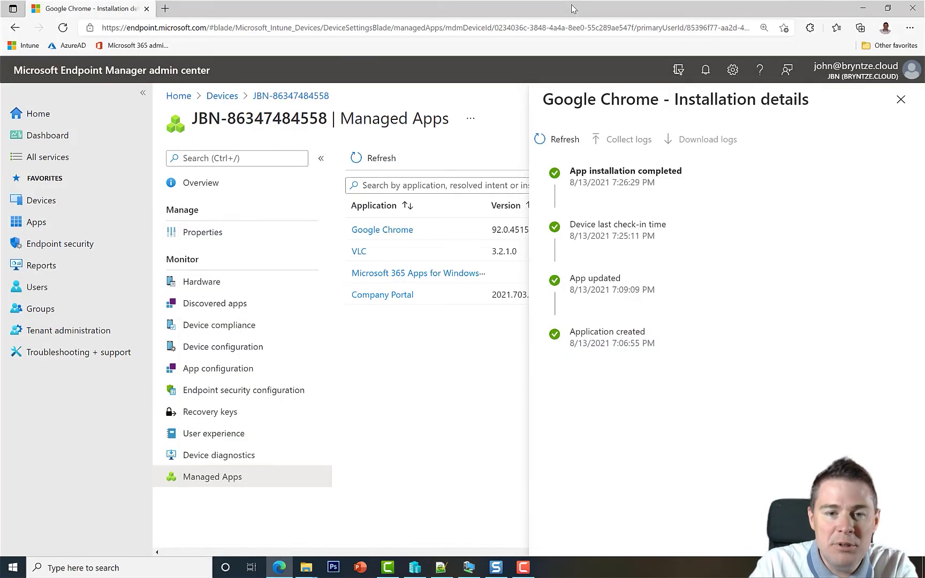